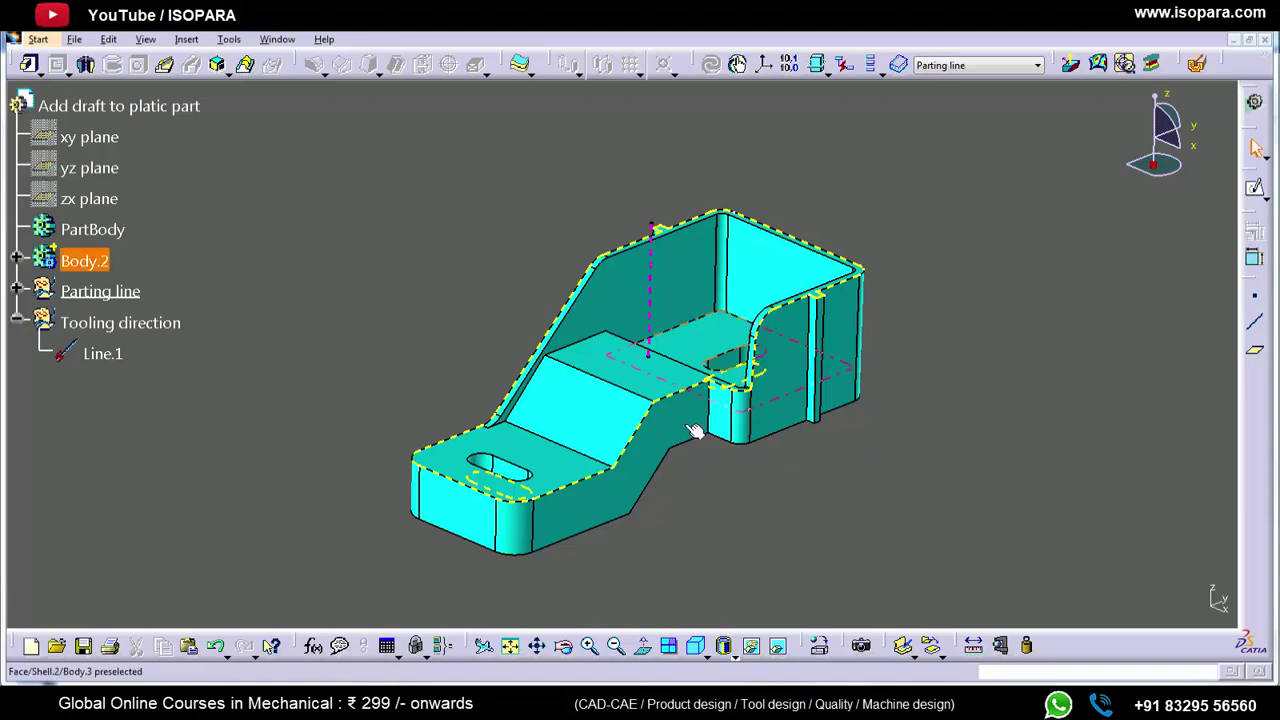
- Zoom out and orbit to view the whole part, then shift the floating Analysis toolbar left
mouse_move(694, 329)
ctrl+middle_down()
mouse_move(716, 372)
mouse_move(716, 312)
mouse_move(716, 330)
ctrl+middle_up()
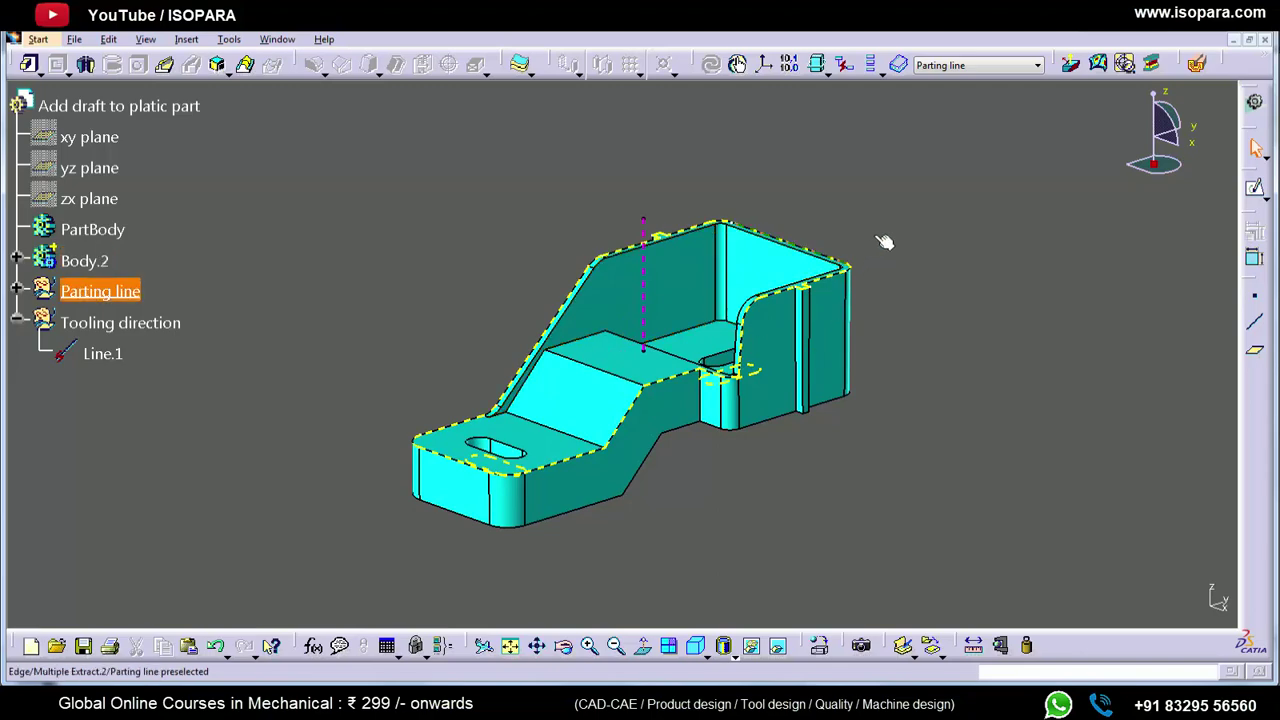
middle_drag(675, 405, 645, 427)
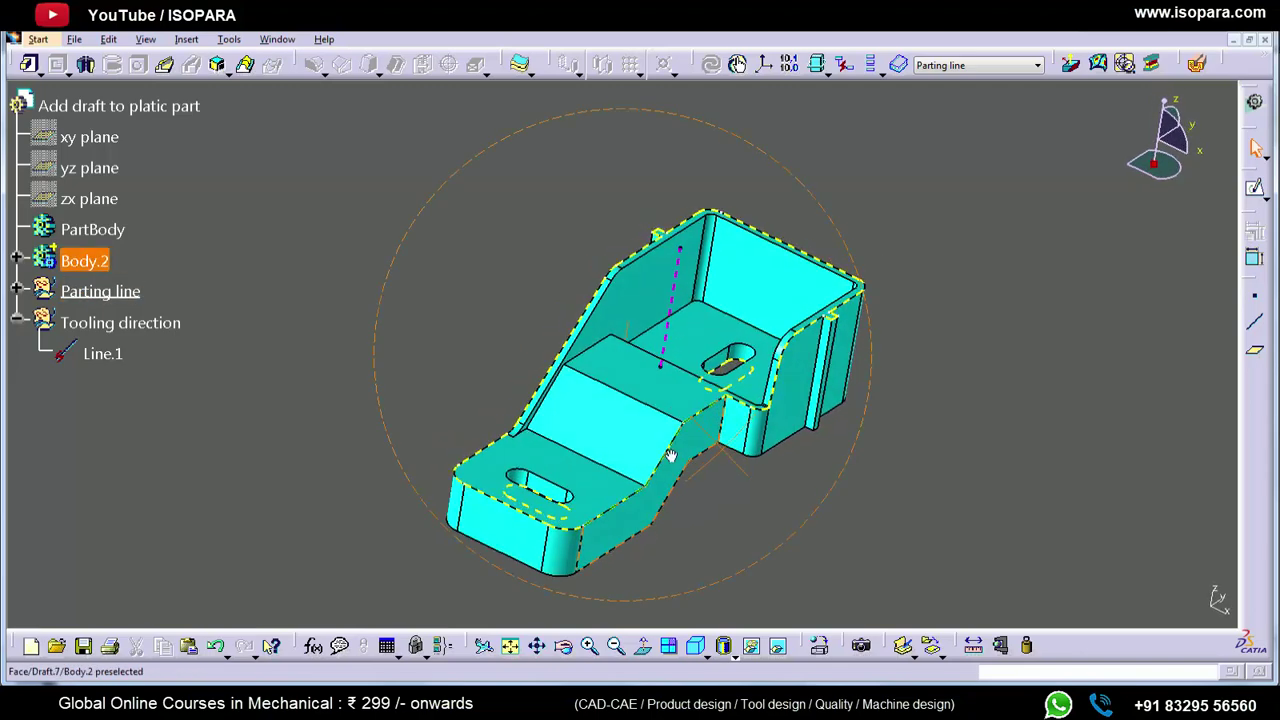
middle_drag(686, 543, 720, 512)
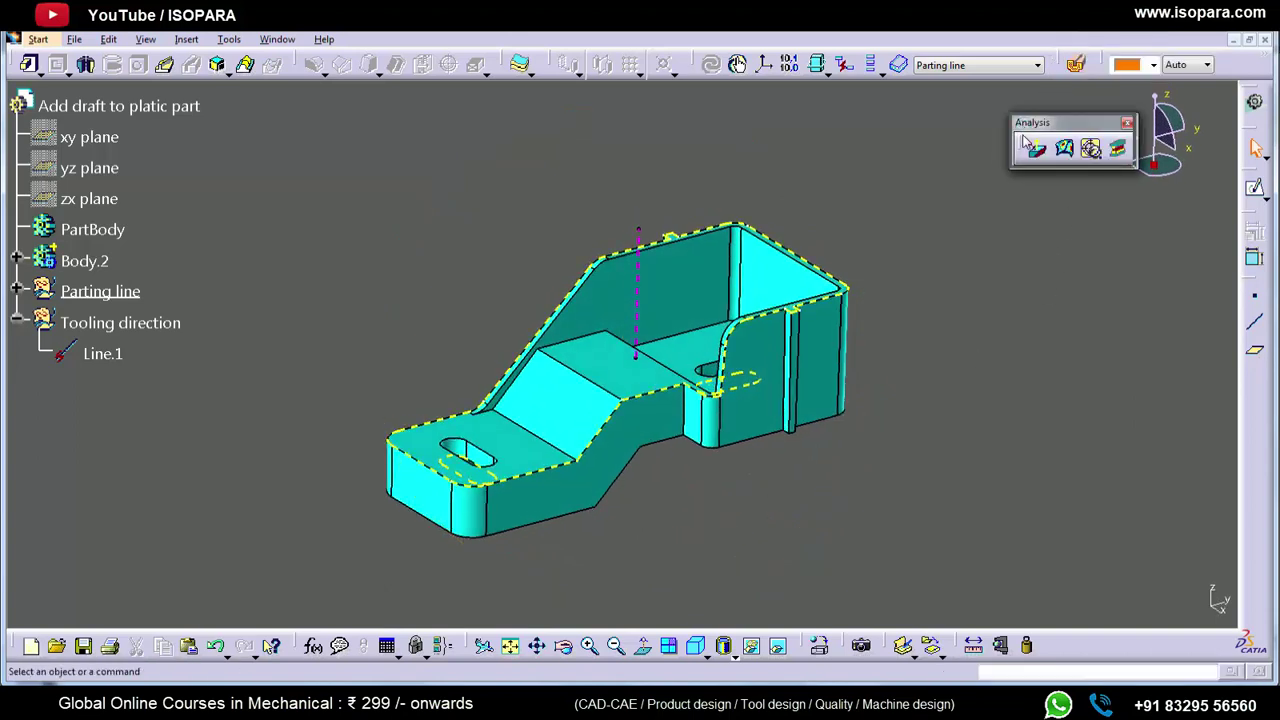
drag(972, 130, 972, 130)
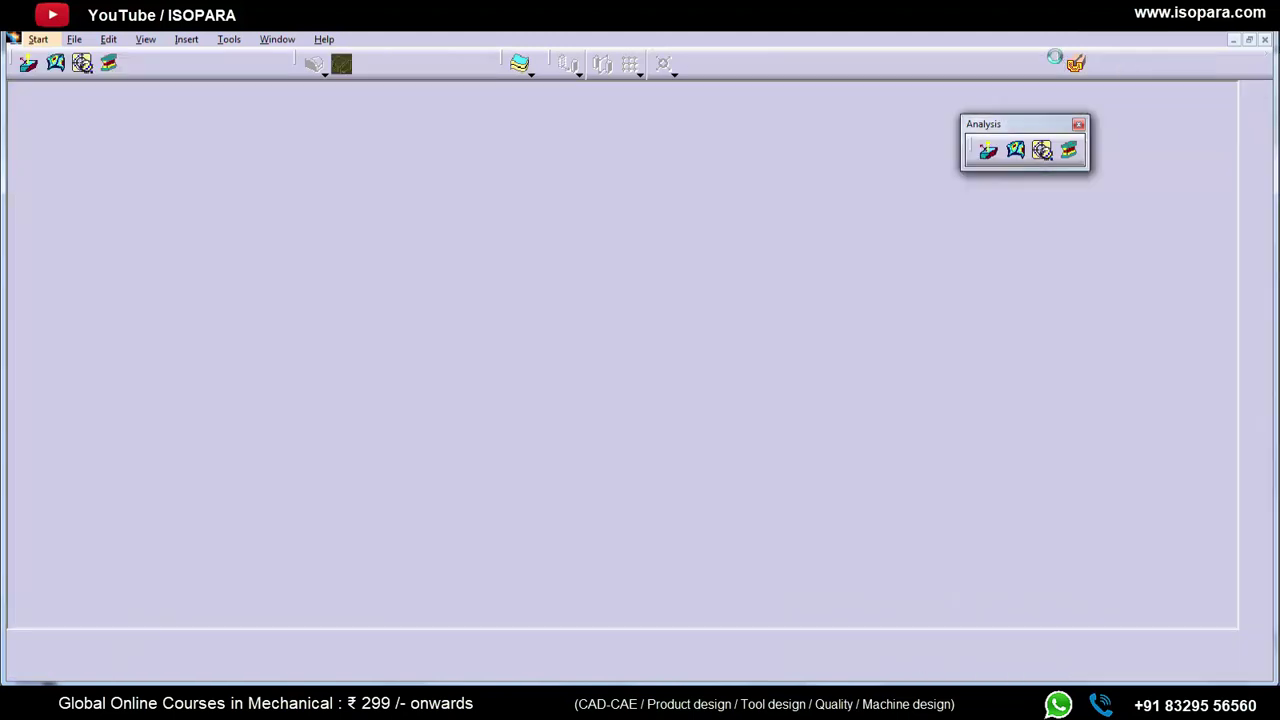
- Dock the Analysis toolbar in the top row and select the back wall face and Line.1
drag(1063, 60, 1055, 57)
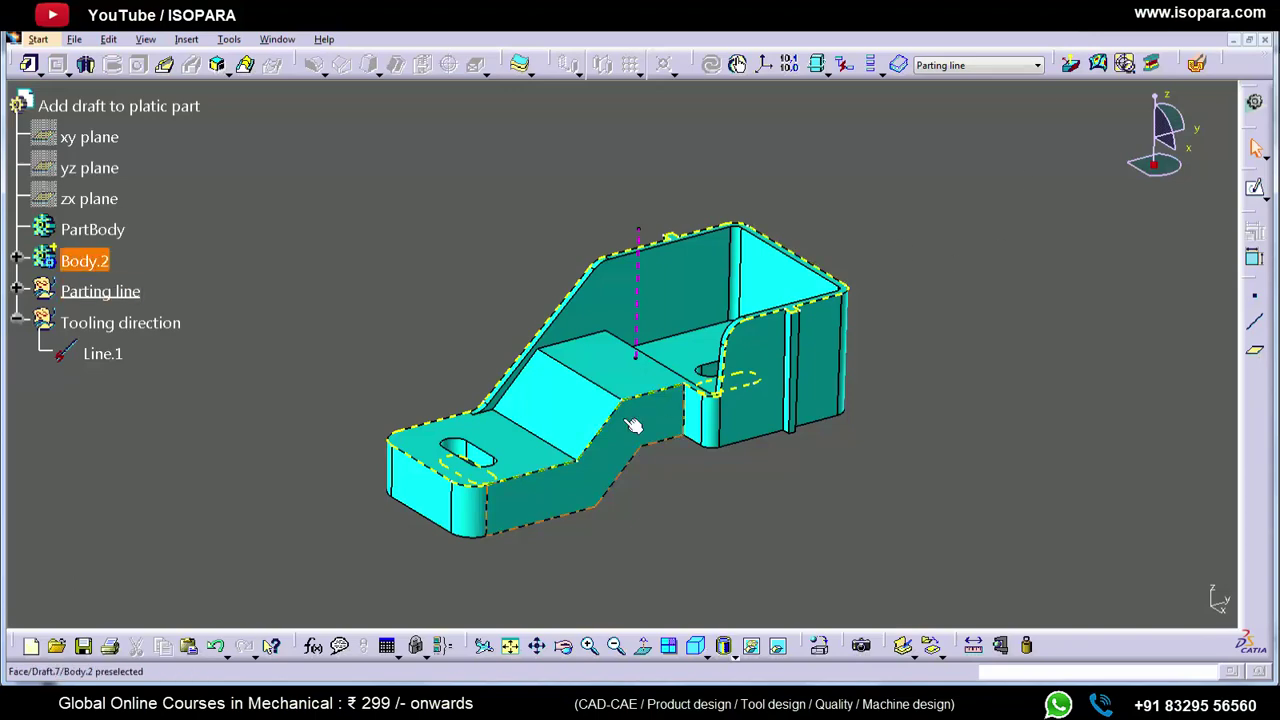
mouse_move(619, 438)
middle_down()
mouse_move(618, 412)
mouse_move(766, 363)
mouse_move(766, 323)
mouse_move(711, 443)
mouse_move(552, 410)
mouse_move(573, 404)
middle_up()
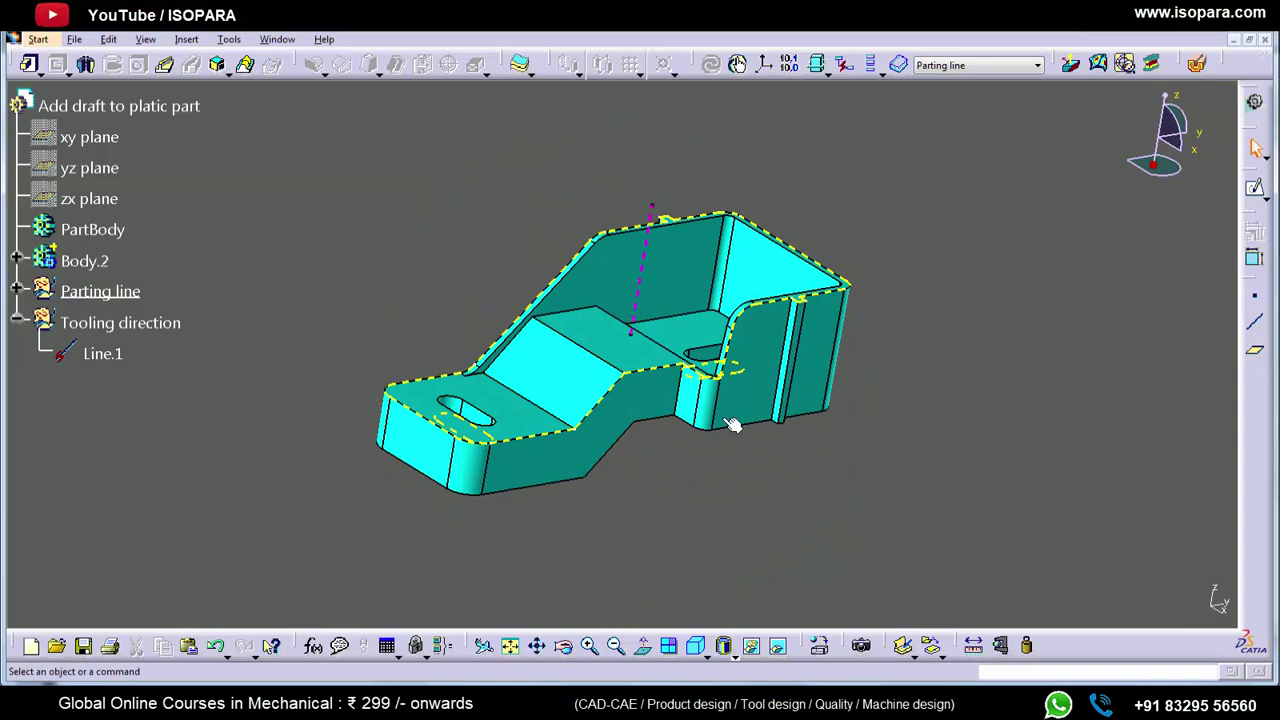
middle_drag(809, 414, 814, 376)
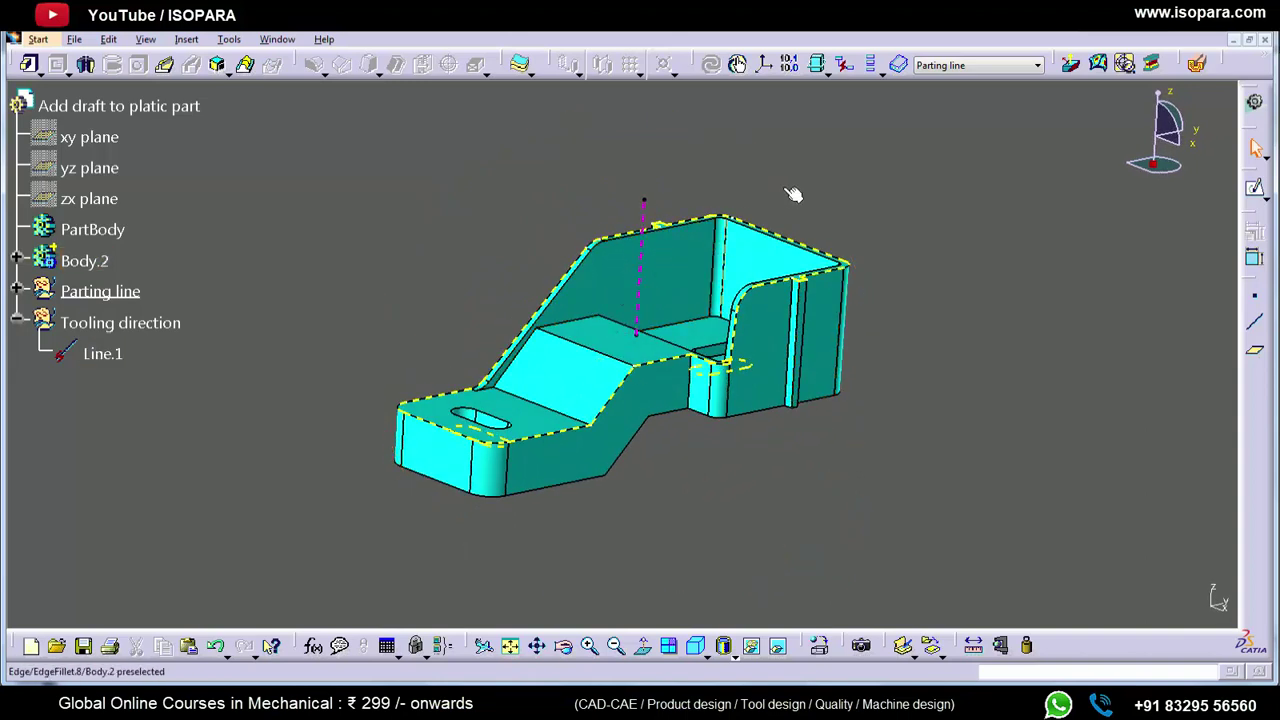
click(650, 277)
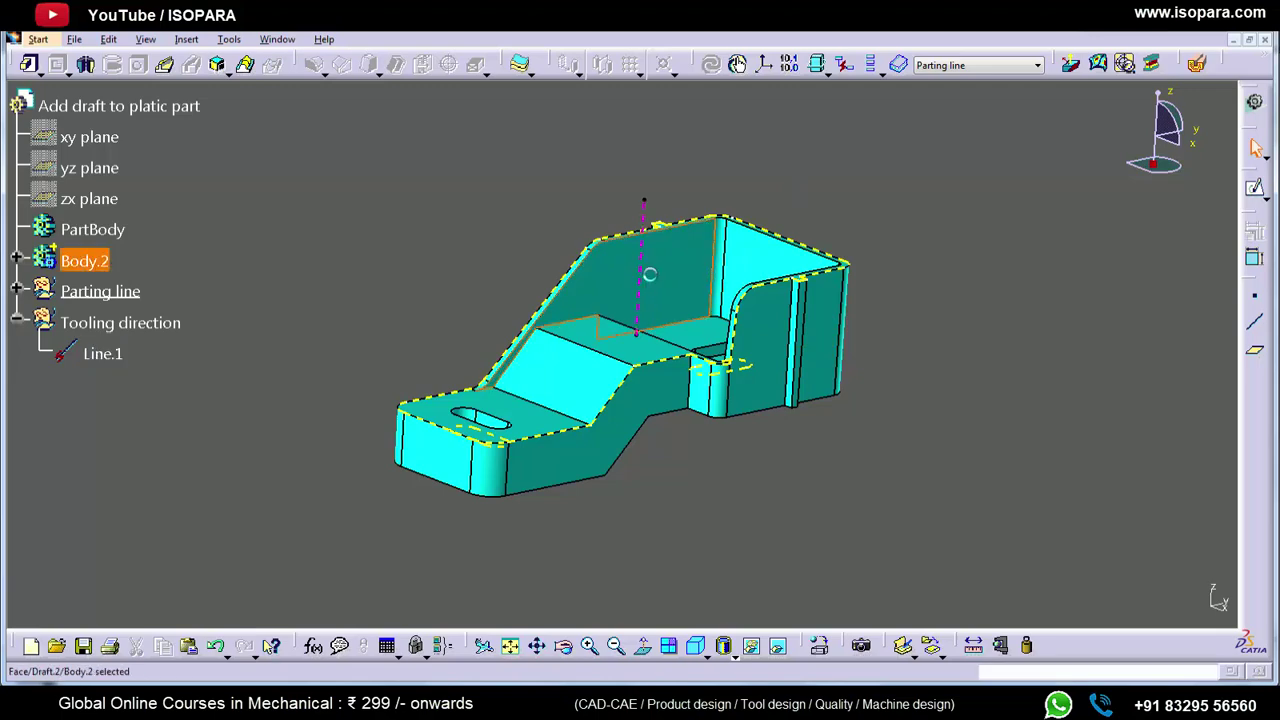
click(650, 218)
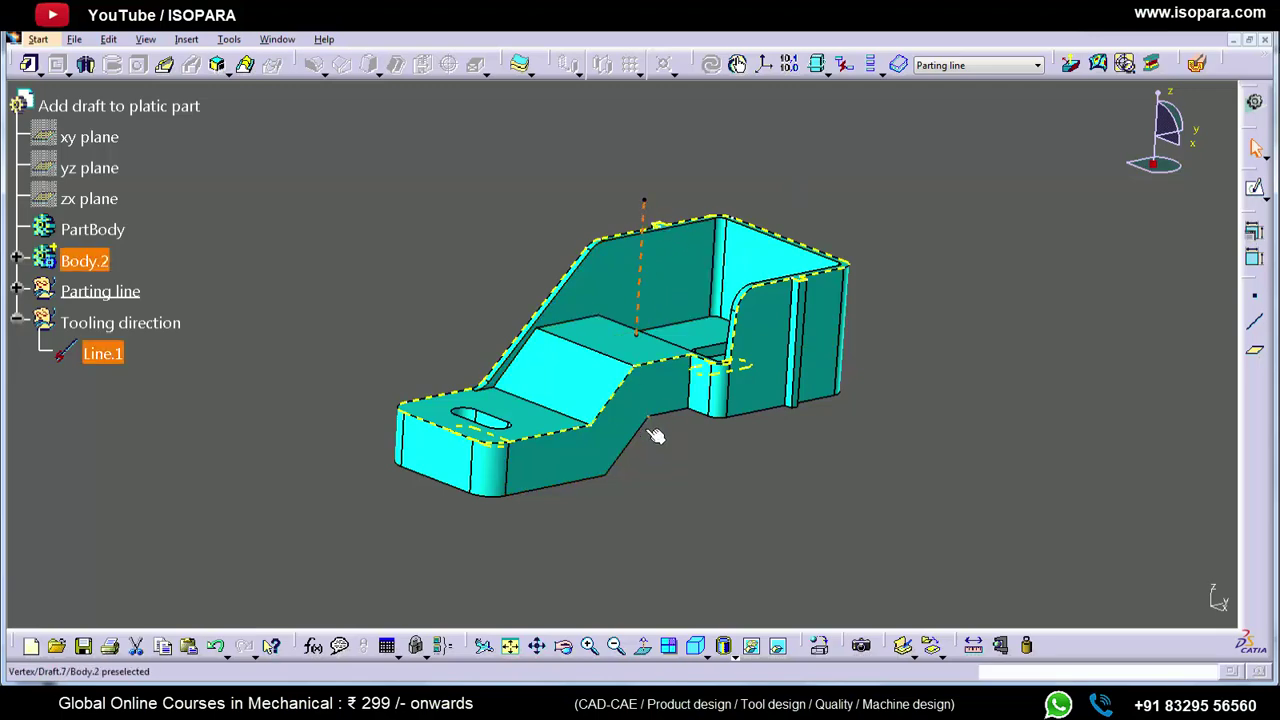
- Orbit and zoom to inspect the part from several angles
mouse_move(657, 434)
middle_down()
mouse_move(721, 420)
mouse_move(723, 451)
mouse_move(723, 229)
middle_up()
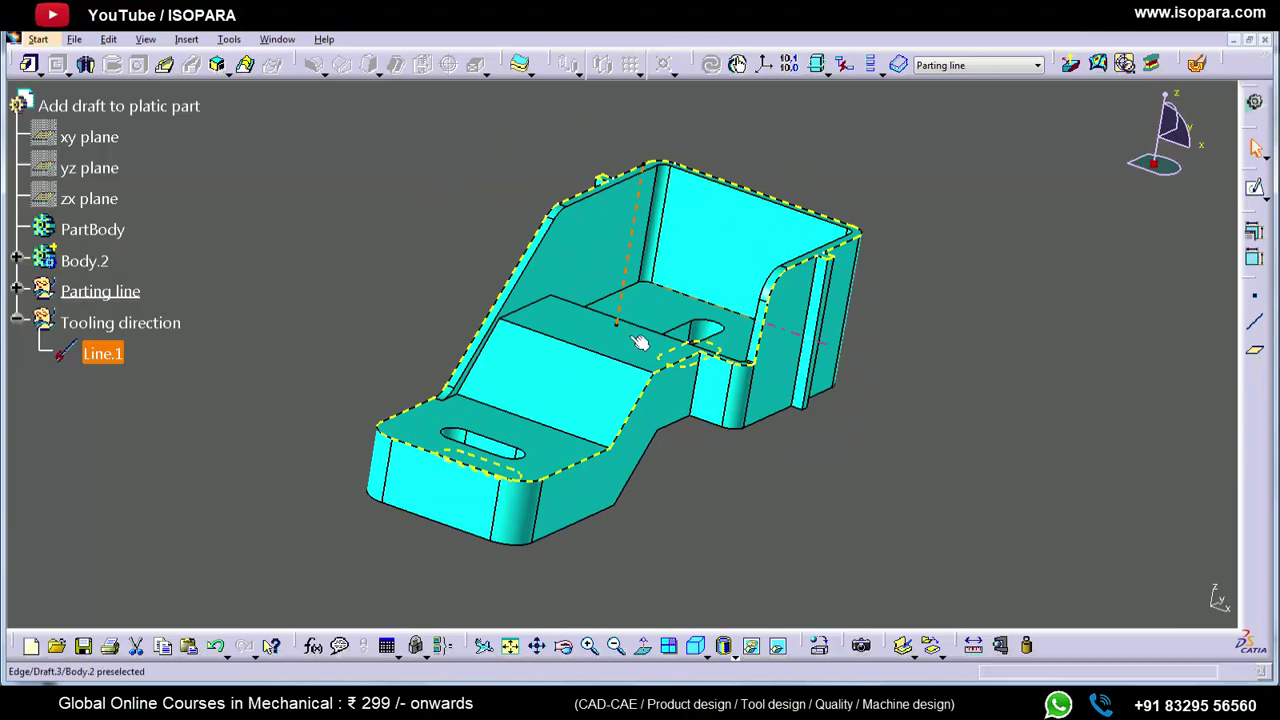
mouse_move(640, 330)
middle_down()
mouse_move(620, 307)
mouse_move(663, 229)
middle_up()
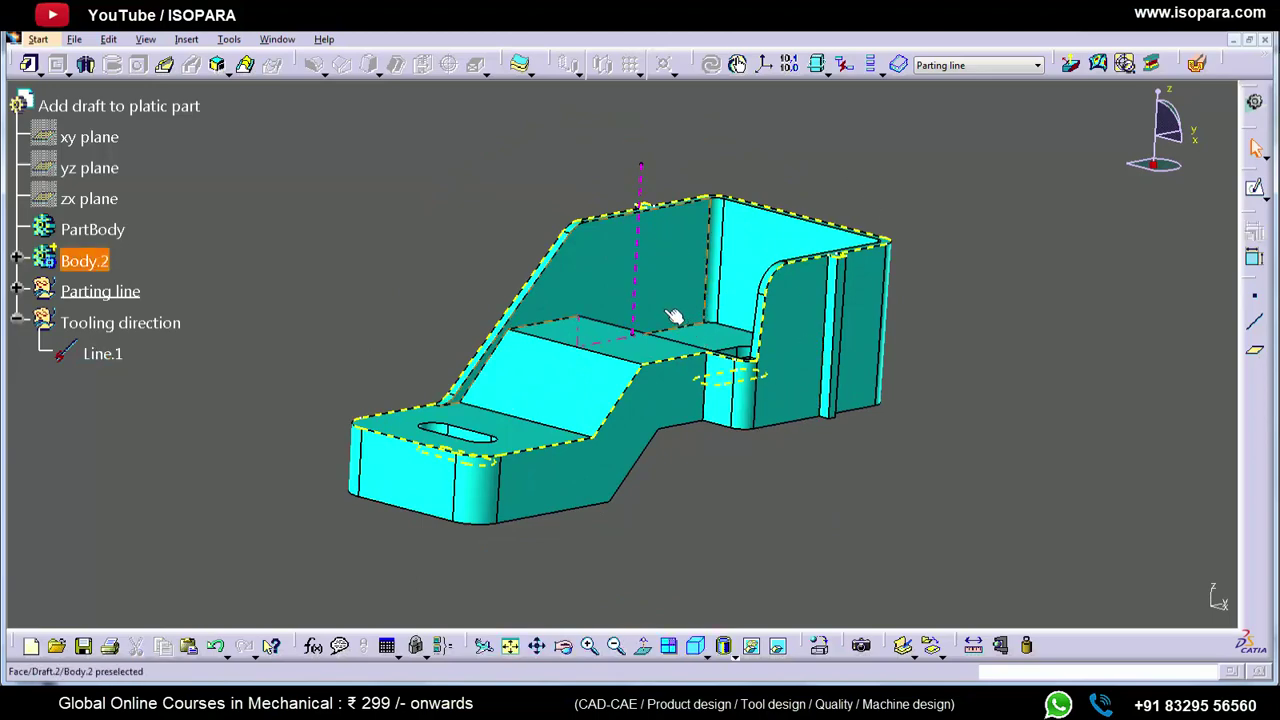
mouse_move(654, 294)
middle_down()
mouse_move(678, 396)
mouse_move(764, 337)
mouse_move(634, 378)
mouse_move(646, 331)
mouse_move(612, 240)
middle_up()
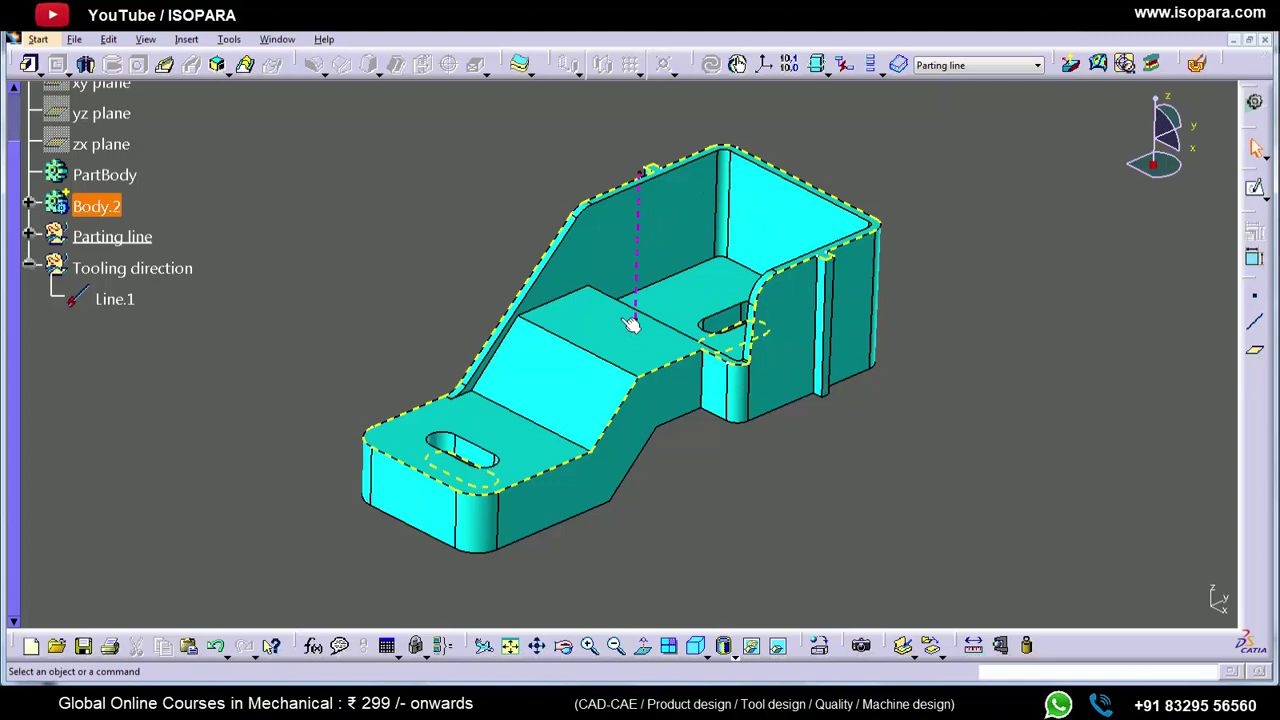
mouse_move(680, 252)
middle_down()
mouse_move(630, 352)
mouse_move(720, 400)
middle_up()
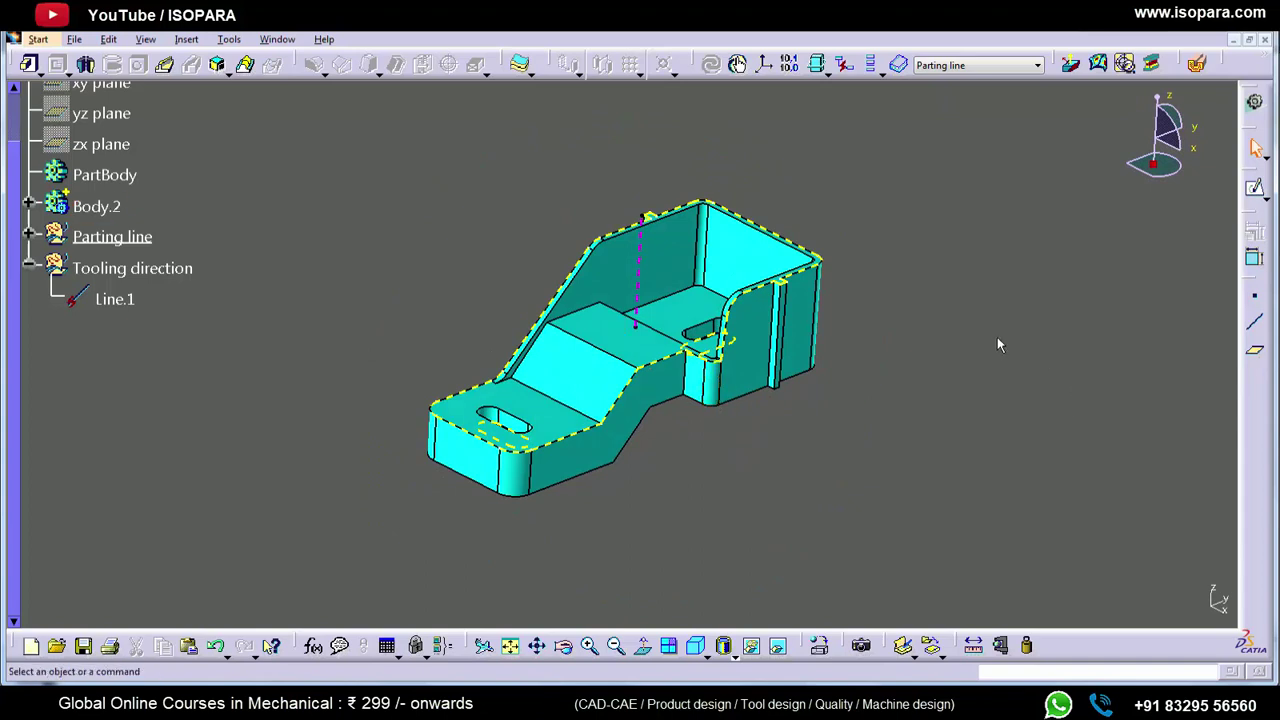
middle_drag(766, 354, 737, 343)
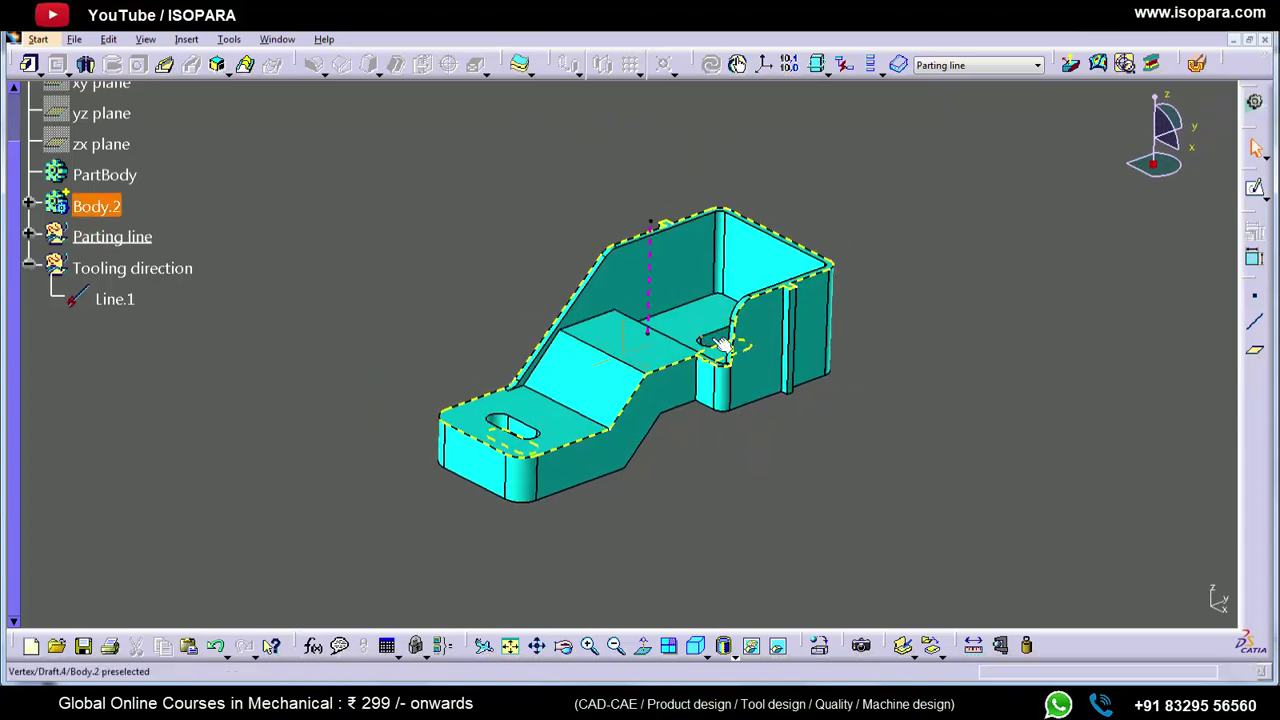
- Start Draft Analysis.2 on the part, dismiss the Wrong view mode warning, and expand the View Mode flyout
click(1070, 76)
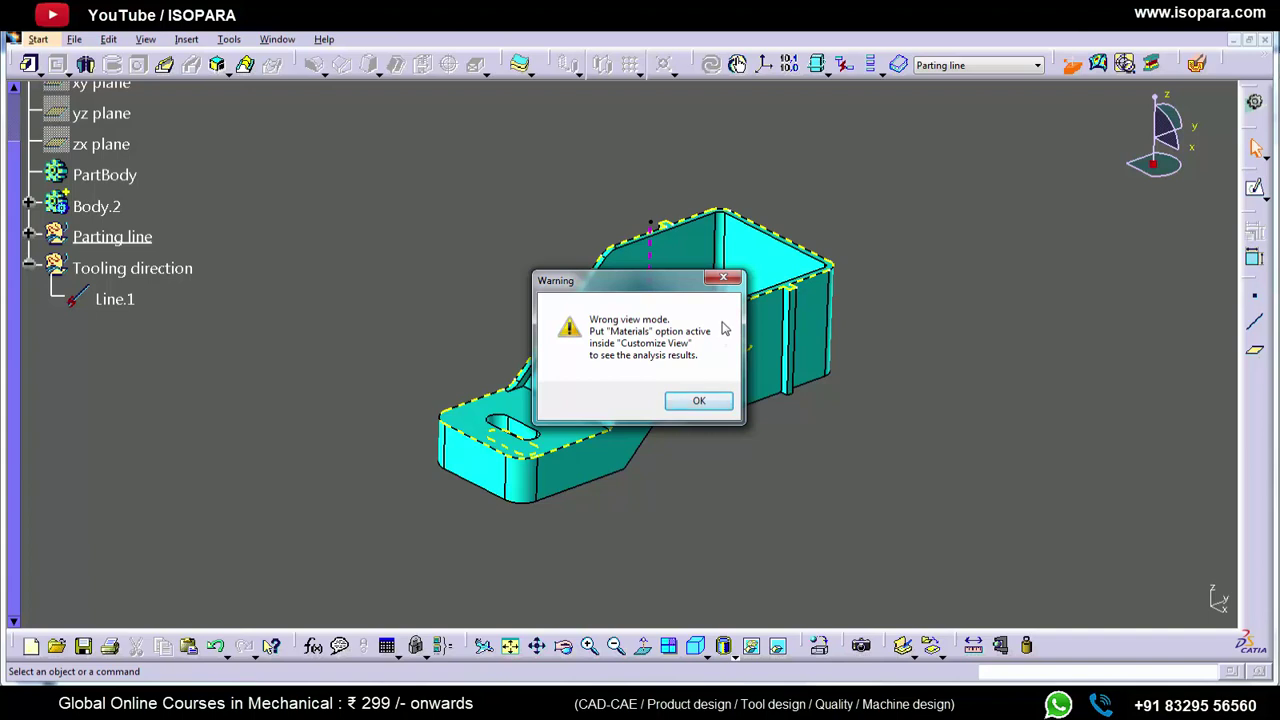
click(720, 277)
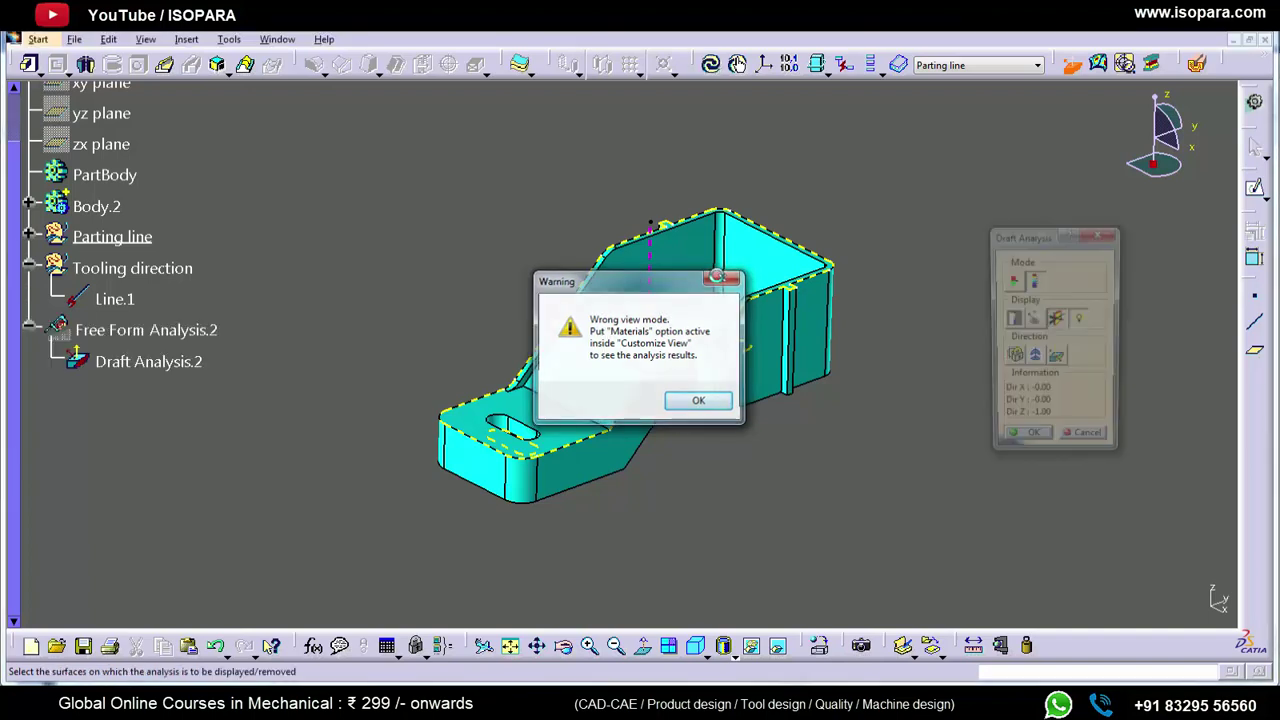
click(729, 651)
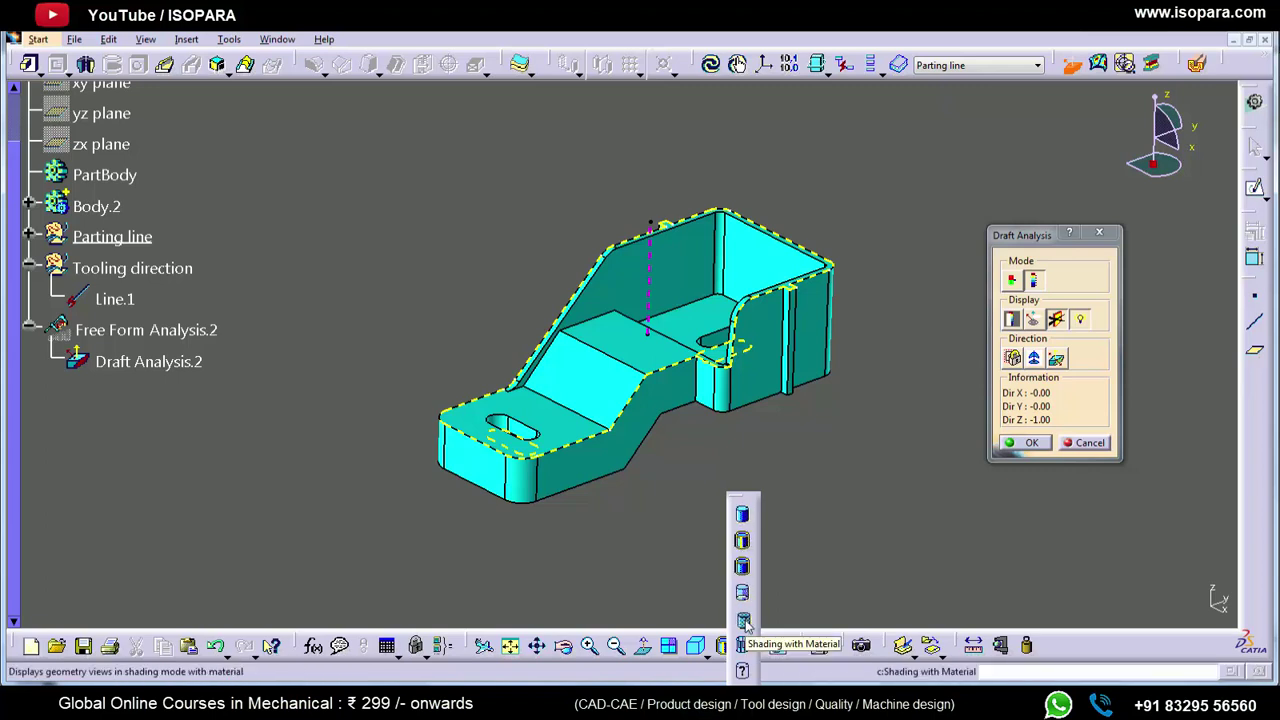
- Switch to Shading with Material and set the draft analysis to quick analysis mode
click(745, 622)
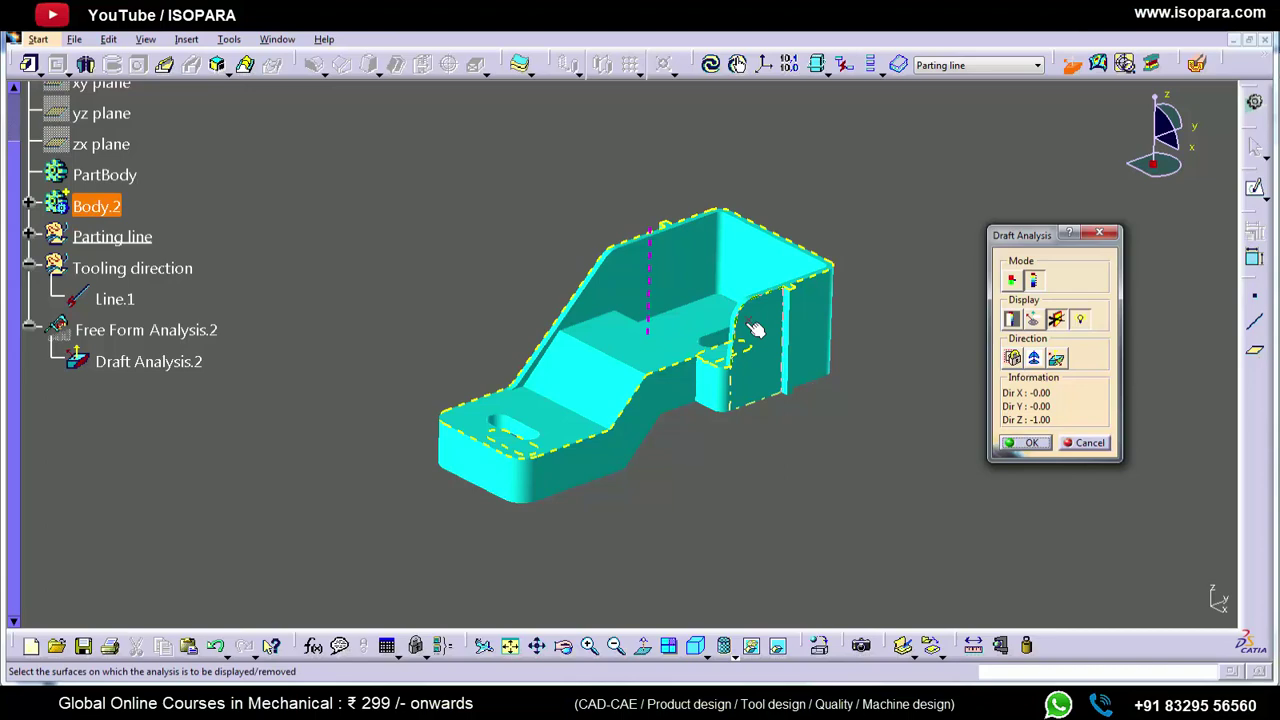
mouse_move(748, 403)
middle_down()
mouse_move(716, 434)
mouse_move(679, 319)
mouse_move(640, 372)
middle_up()
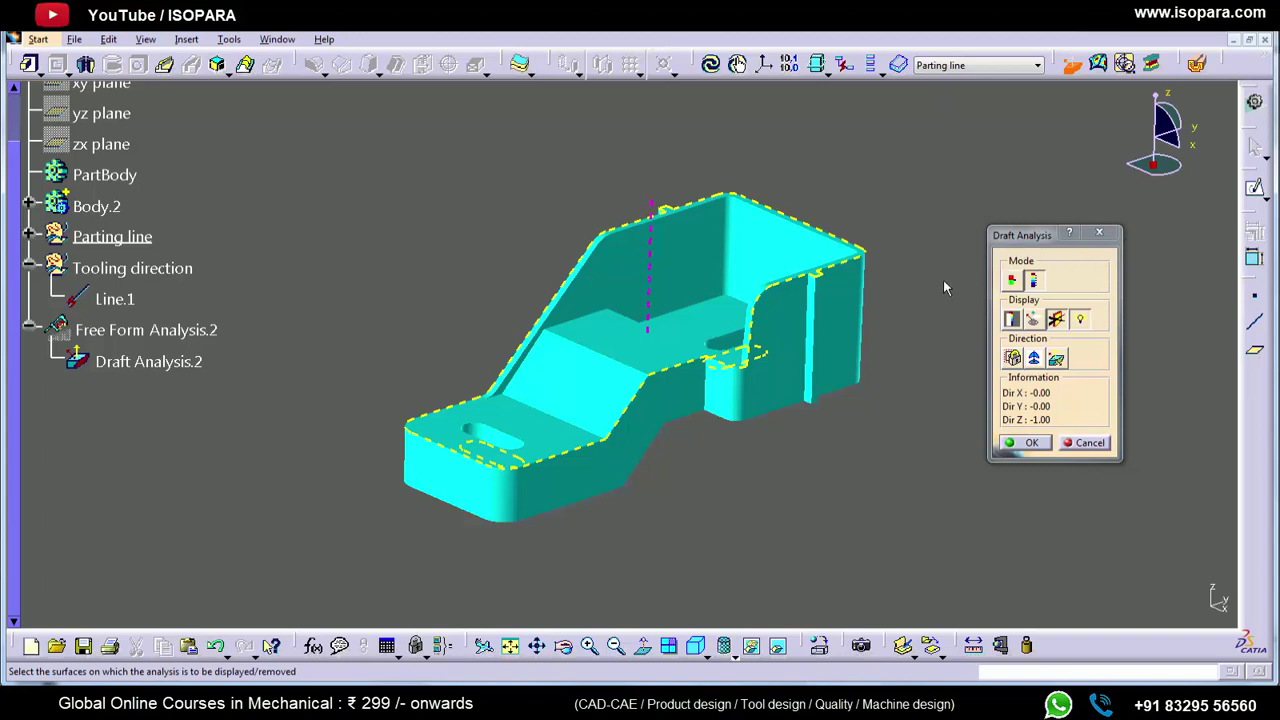
click(1012, 283)
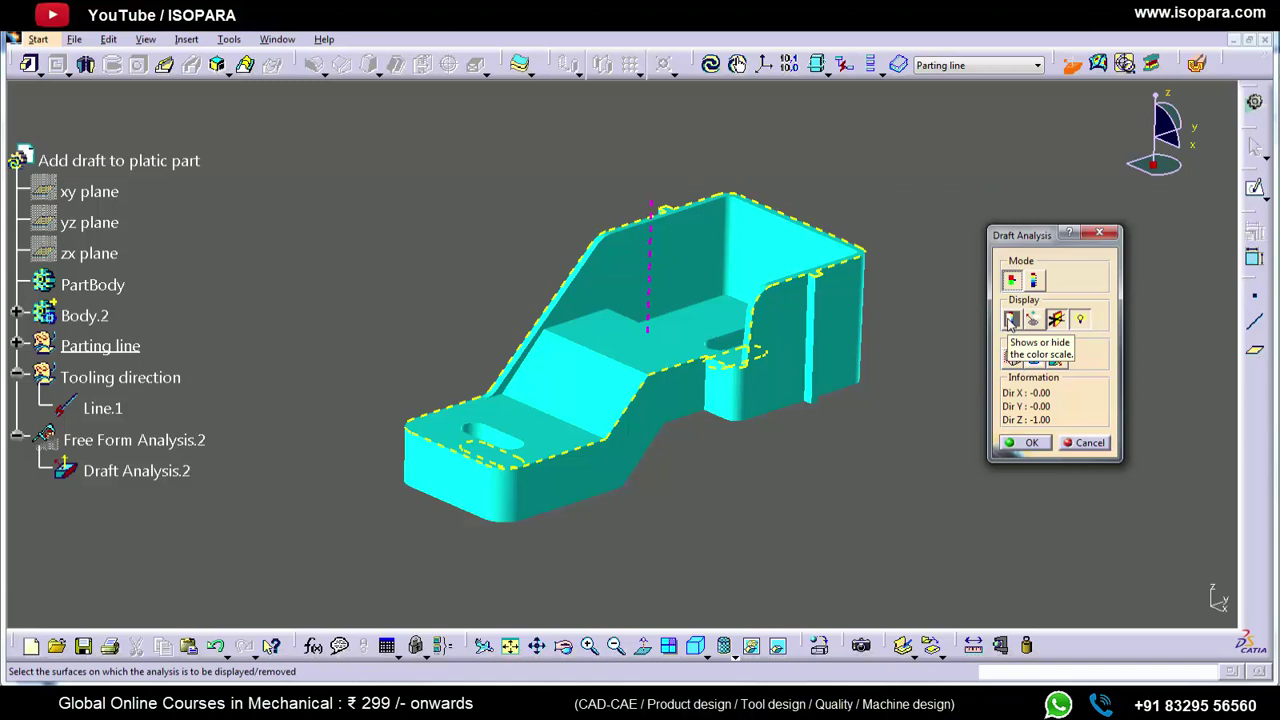
- Show the colour scale, lower the Draft Analysis dialog, then toggle the scale repeatedly, leaving it hidden
click(1010, 320)
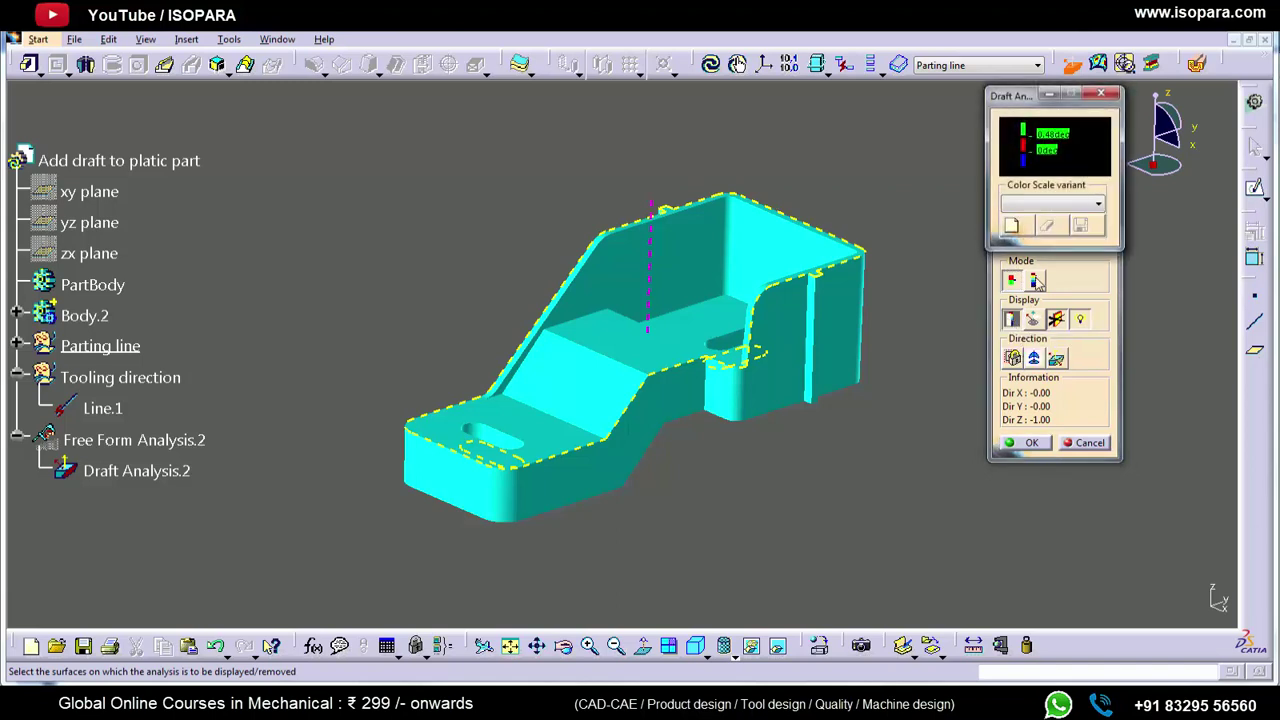
click(1068, 265)
drag(1030, 245, 1030, 273)
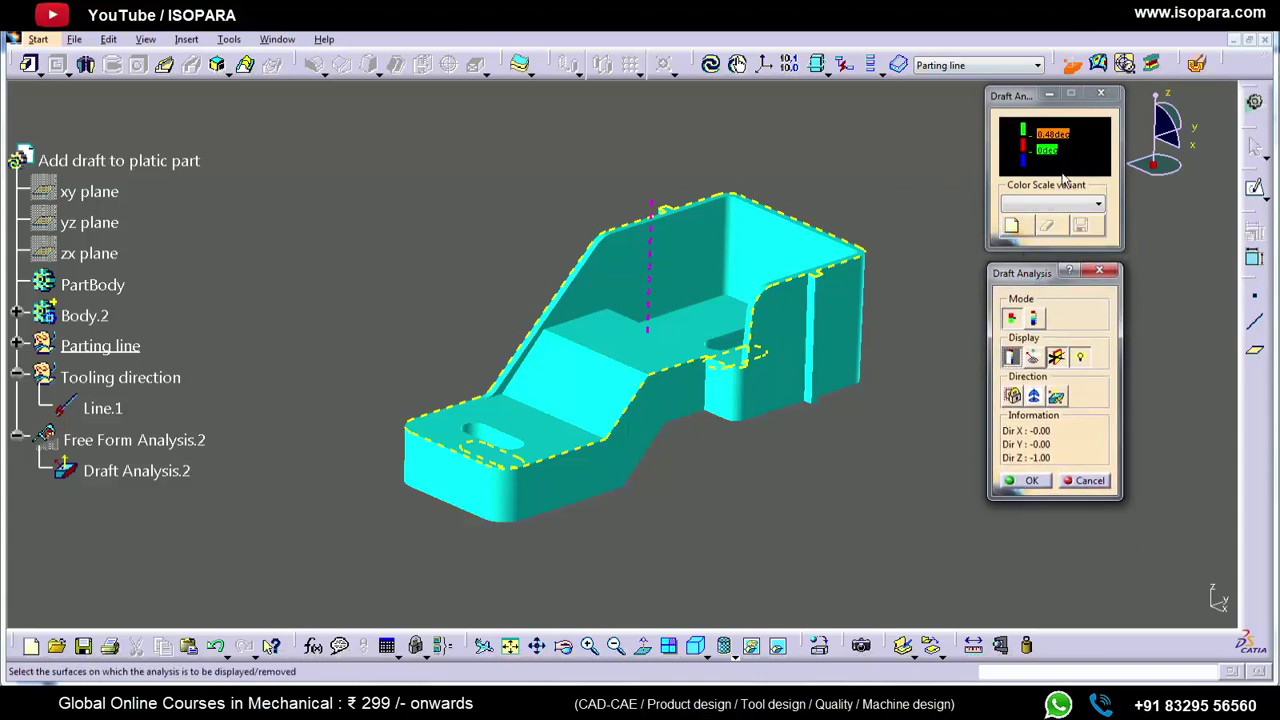
click(1013, 358)
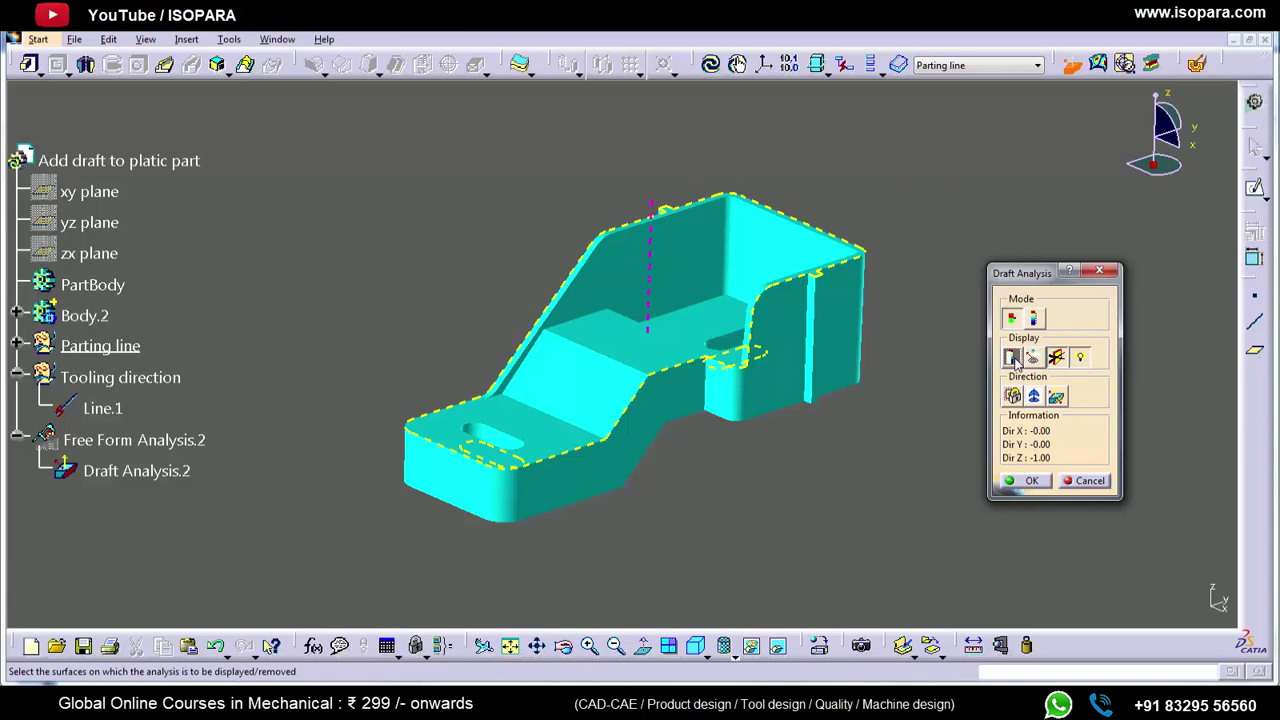
click(1013, 358)
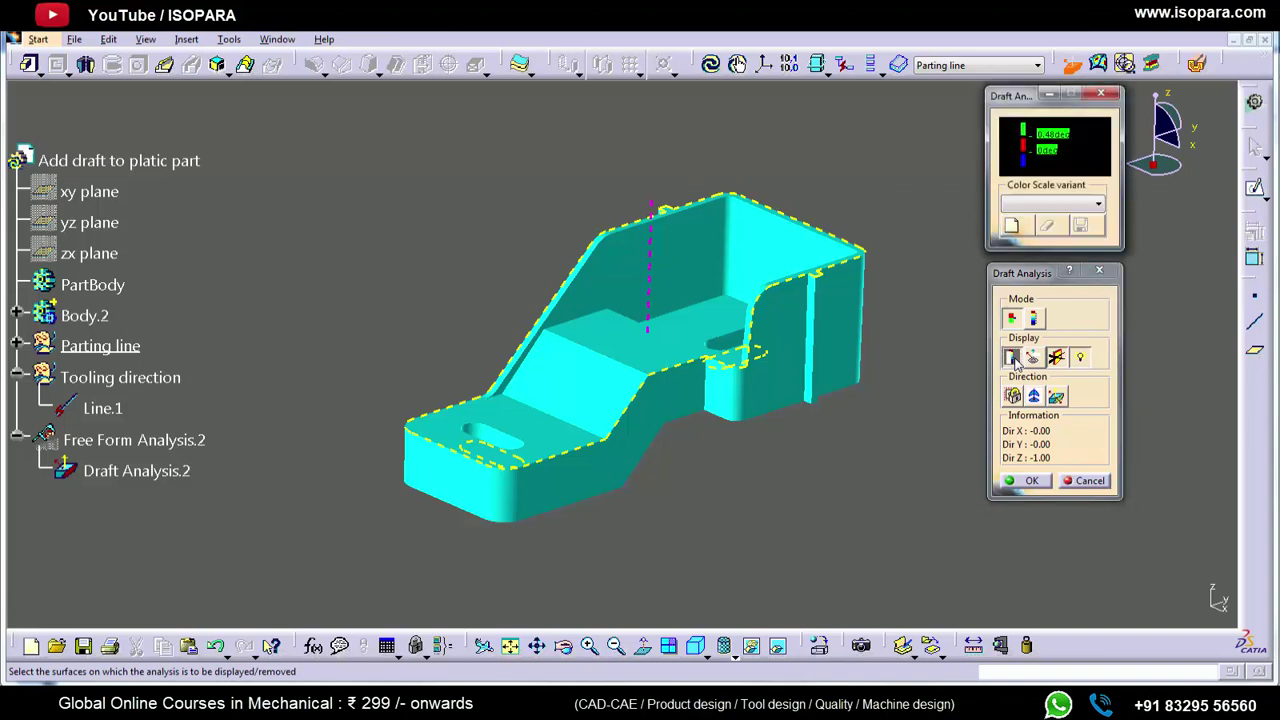
click(1013, 358)
click(1013, 358)
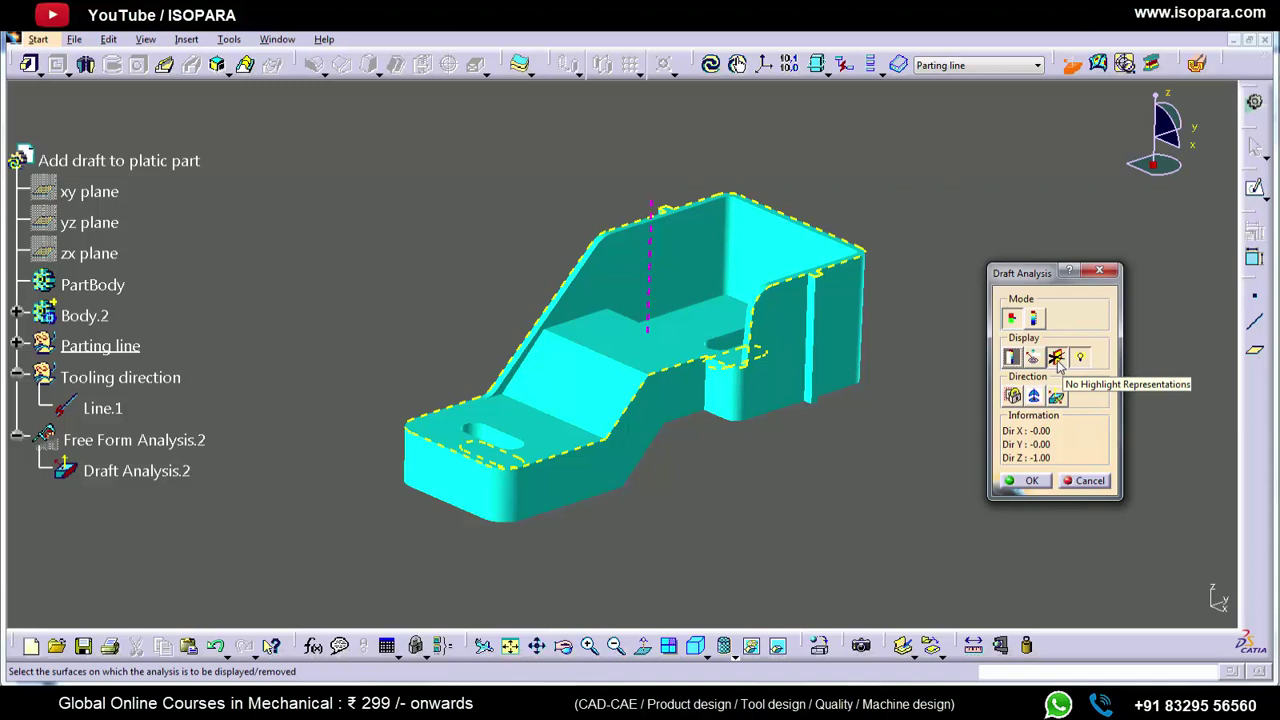
- Select No Highlight Representations in the Draft Analysis display options
click(1056, 359)
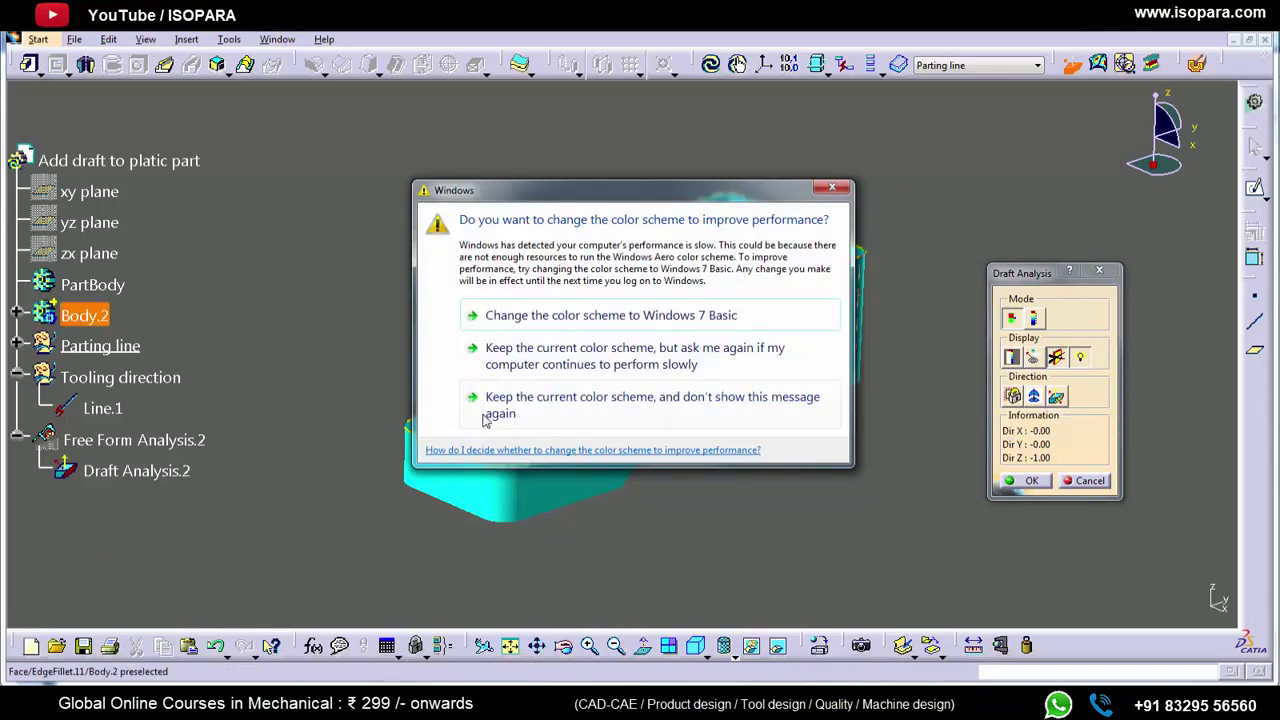
- Keep the current colour scheme to dismiss the Windows performance prompt
click(495, 408)
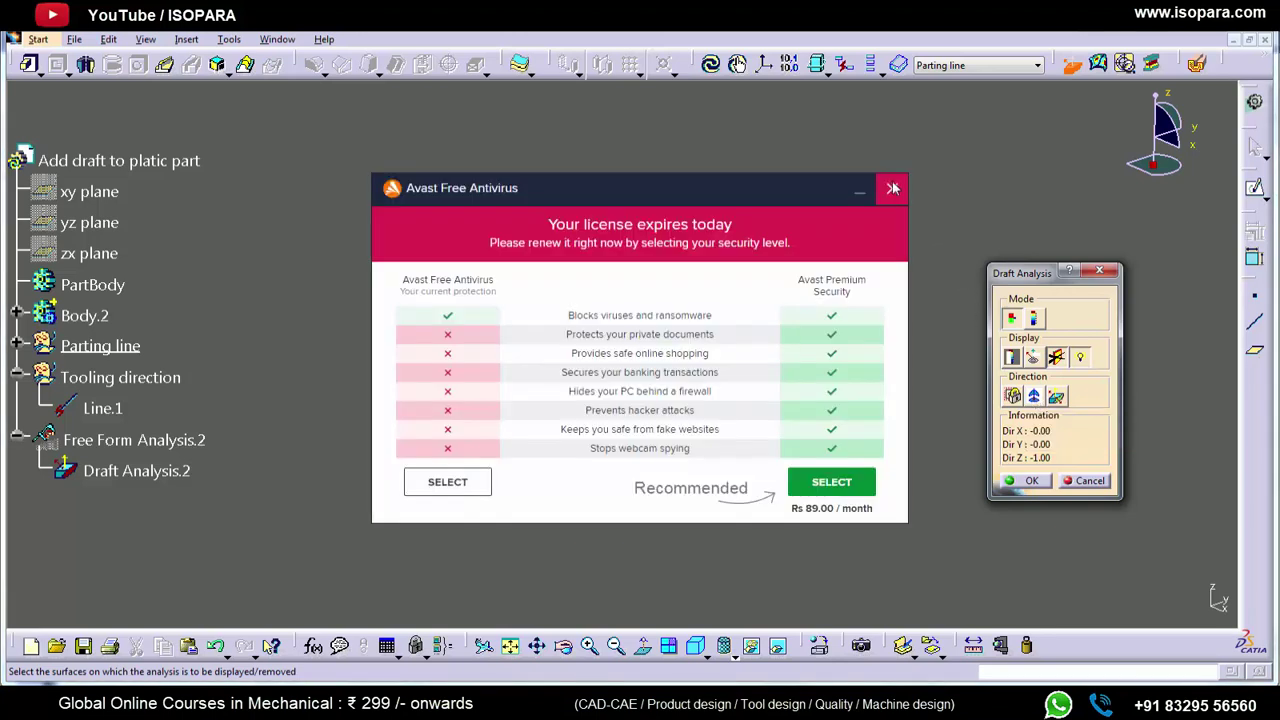
- Close the Avast antivirus licence popup
click(891, 188)
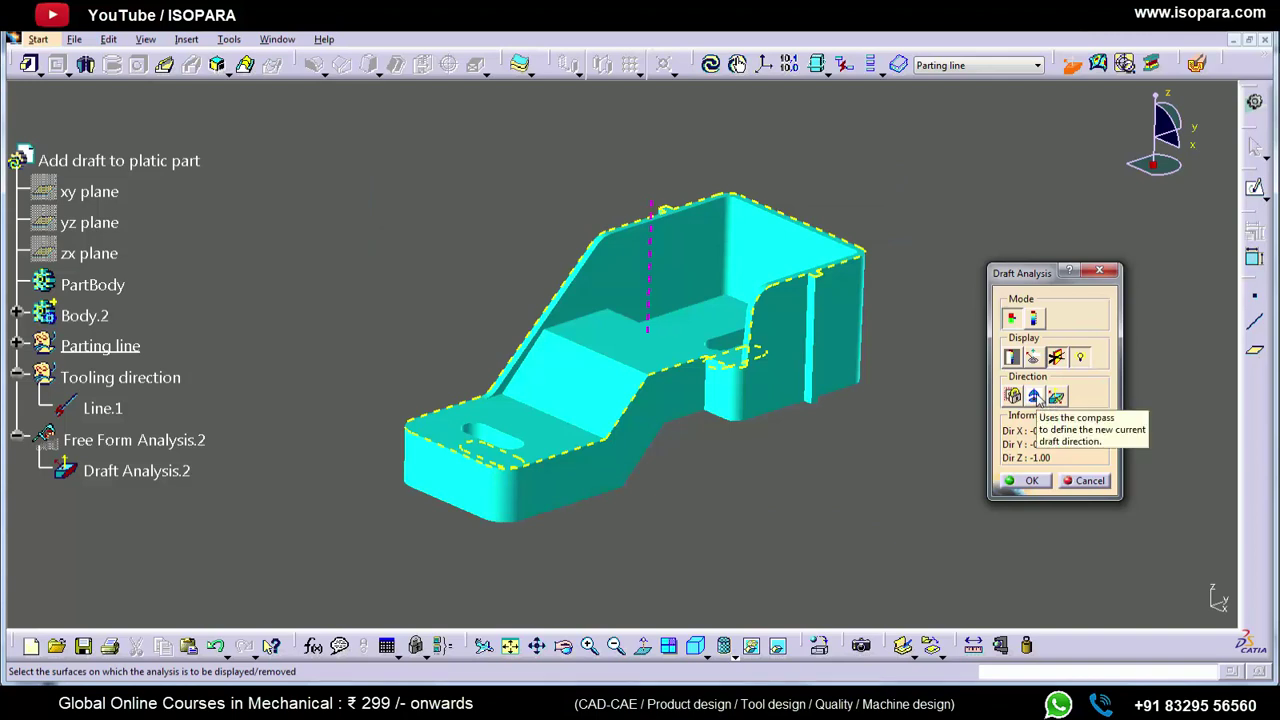